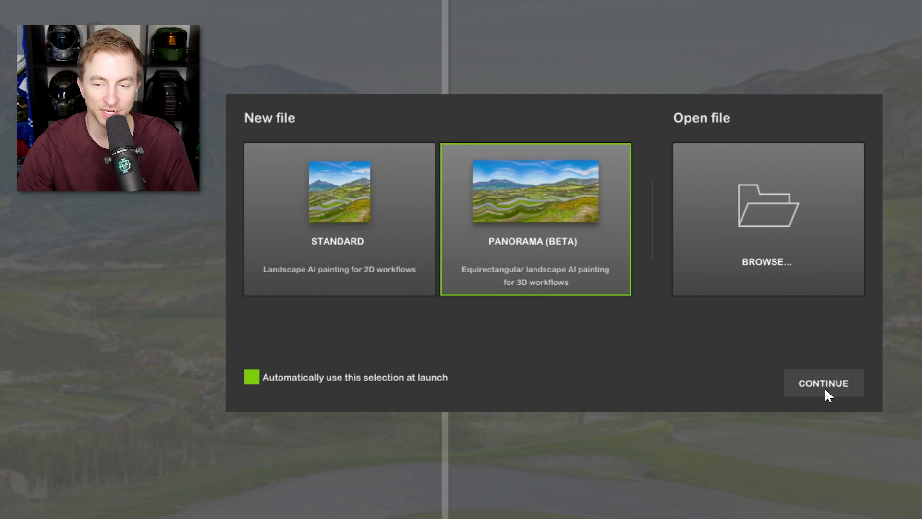
Choose Panorama (beta) in the startup dialog to begin a 360° canvas
{"action": "left_click", "coordinate": [825, 387]}
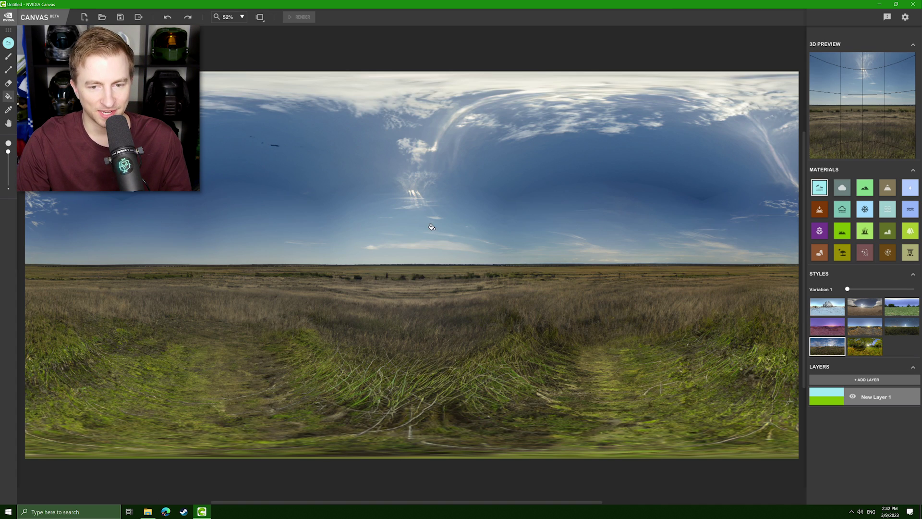
Fill the canvas with Sky and paint a full-width water band as open sea
{"action": "left_click", "coordinate": [387, 268]}
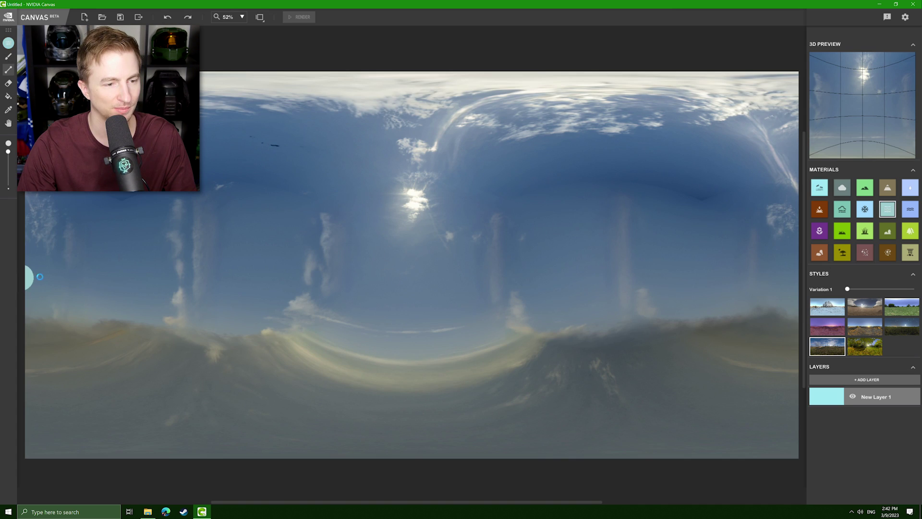
{"action": "left_click_drag", "start_coordinate": [443, 270], "coordinate": [806, 278]}
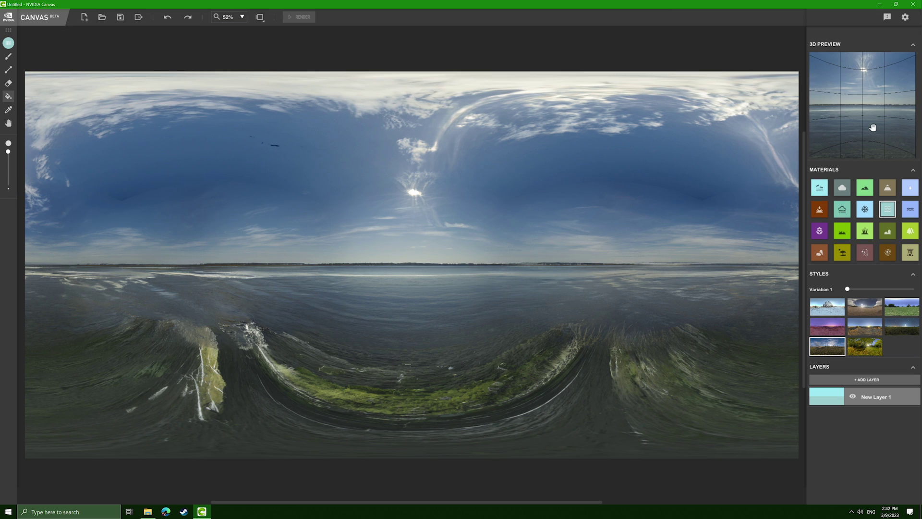
Orbit the 3D Preview up to the sky, back to the horizon and around the beach
{"action": "left_click_drag", "start_coordinate": [875, 96], "coordinate": [881, 154]}
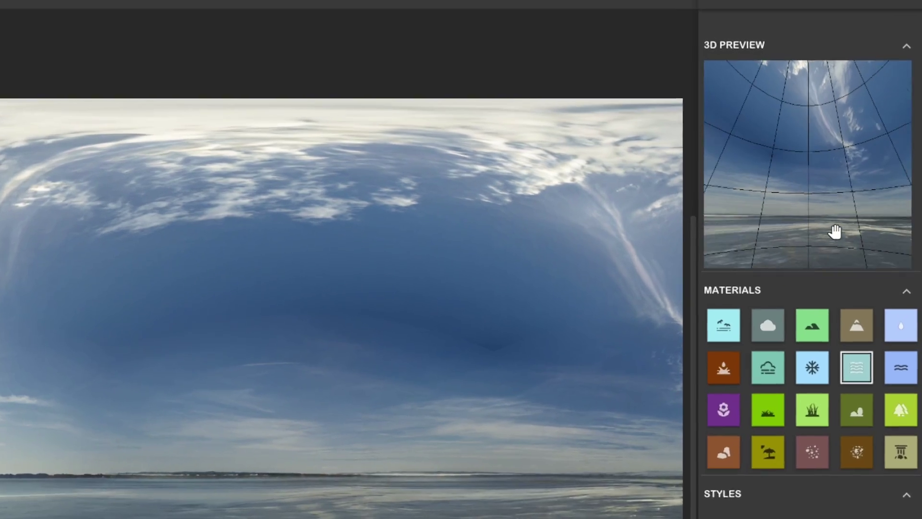
{"action": "left_click_drag", "start_coordinate": [876, 173], "coordinate": [805, 117]}
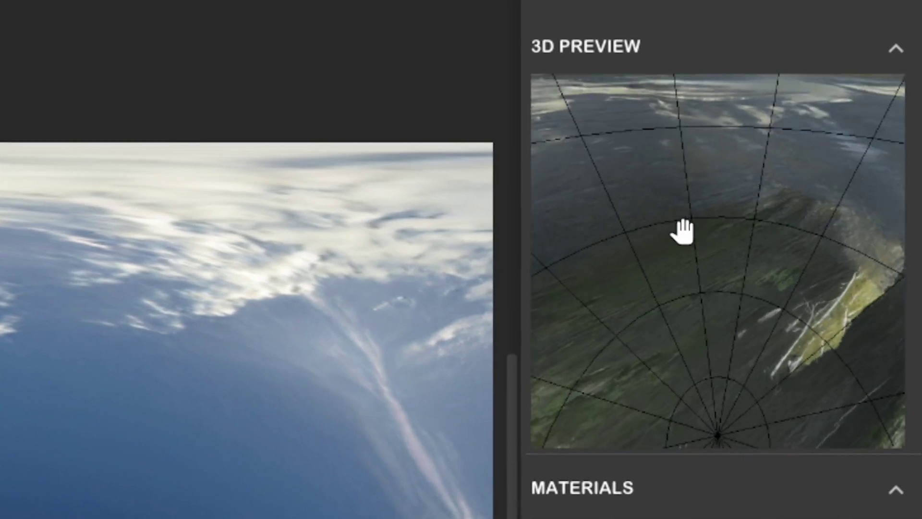
{"action": "mouse_move", "coordinate": [570, 267]}
{"action": "left_mouse_down"}
{"action": "mouse_move", "coordinate": [768, 288]}
{"action": "mouse_move", "coordinate": [670, 313]}
{"action": "mouse_move", "coordinate": [677, 294]}
{"action": "mouse_move", "coordinate": [581, 307]}
{"action": "mouse_move", "coordinate": [527, 267]}
{"action": "mouse_move", "coordinate": [633, 245]}
{"action": "left_mouse_up"}
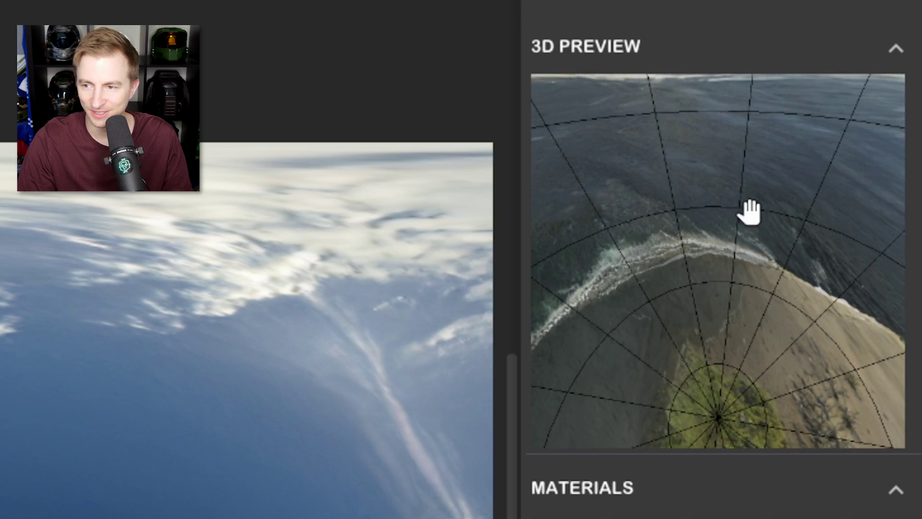
{"action": "mouse_move", "coordinate": [642, 163]}
{"action": "left_mouse_down"}
{"action": "mouse_move", "coordinate": [572, 120]}
{"action": "mouse_move", "coordinate": [739, 198]}
{"action": "mouse_move", "coordinate": [770, 257]}
{"action": "left_mouse_up"}
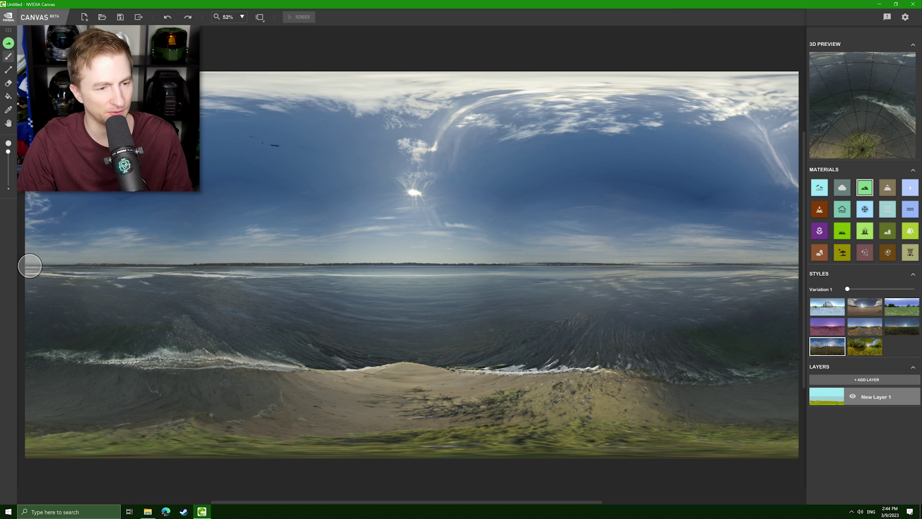
Brush Hill along the left and right horizon, then check the headlands in the 3D Preview
{"action": "mouse_move", "coordinate": [52, 254]}
{"action": "left_mouse_down"}
{"action": "mouse_move", "coordinate": [206, 262]}
{"action": "mouse_move", "coordinate": [336, 251]}
{"action": "mouse_move", "coordinate": [409, 267]}
{"action": "mouse_move", "coordinate": [514, 271]}
{"action": "left_mouse_up"}
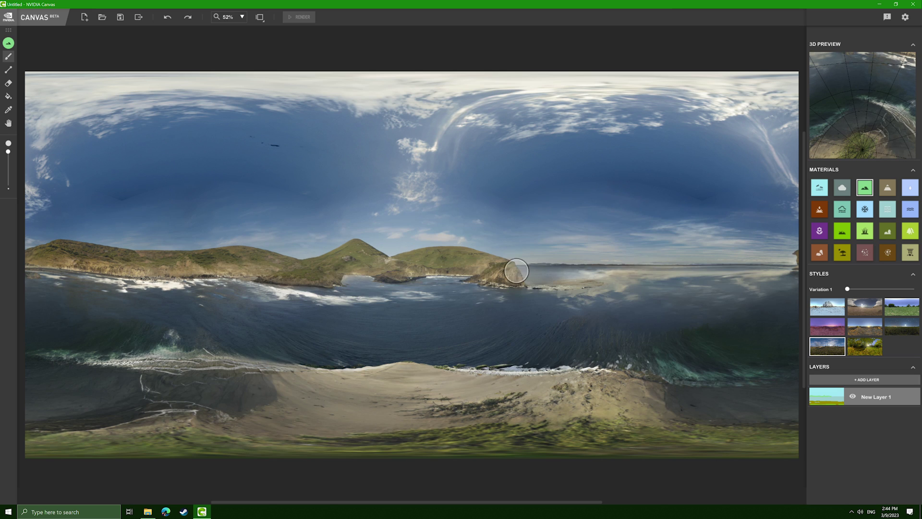
{"action": "left_click_drag", "start_coordinate": [764, 271], "coordinate": [1, 267]}
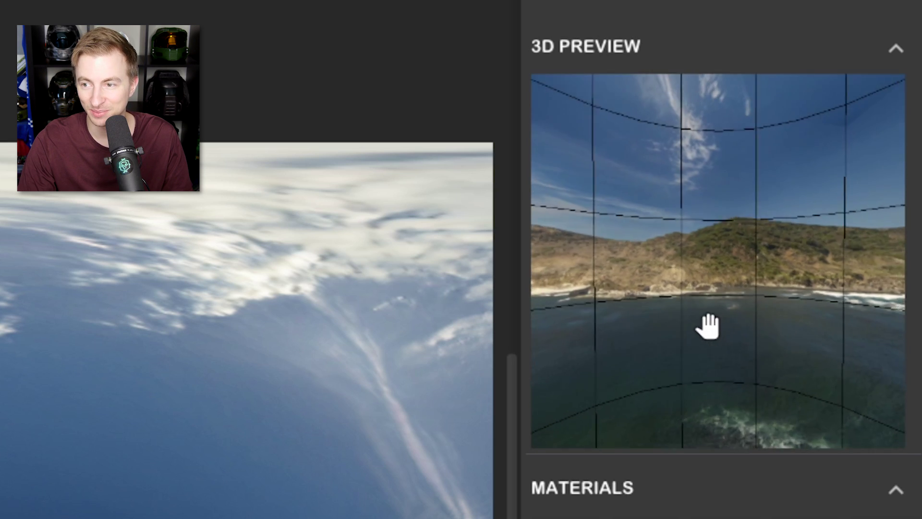
{"action": "mouse_move", "coordinate": [859, 123]}
{"action": "left_mouse_down"}
{"action": "mouse_move", "coordinate": [911, 123]}
{"action": "mouse_move", "coordinate": [897, 124]}
{"action": "left_mouse_up"}
{"action": "mouse_move", "coordinate": [841, 326]}
{"action": "left_mouse_down"}
{"action": "mouse_move", "coordinate": [705, 323]}
{"action": "mouse_move", "coordinate": [786, 323]}
{"action": "left_mouse_up"}
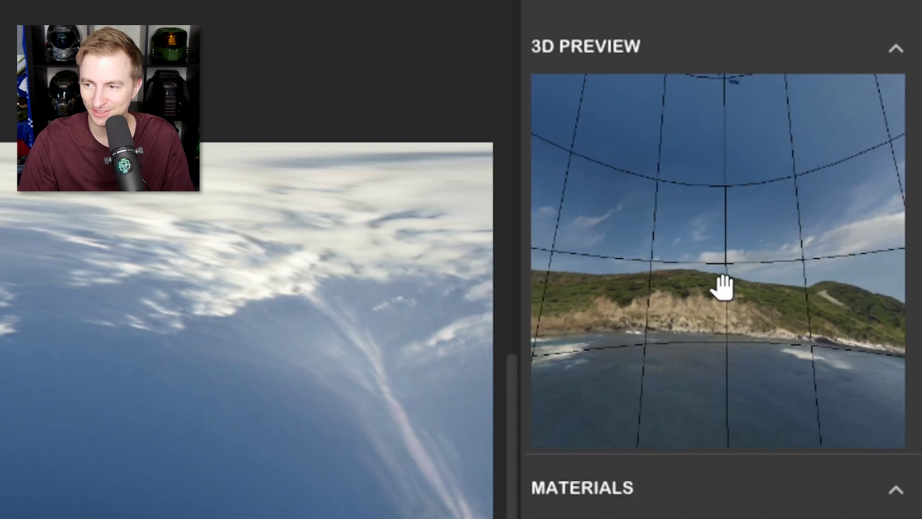
Paint Rock along the left and lower beach and the right shoreline, then shrink the brush
{"action": "mouse_move", "coordinate": [722, 287]}
{"action": "left_mouse_down"}
{"action": "mouse_move", "coordinate": [716, 255]}
{"action": "mouse_move", "coordinate": [772, 270]}
{"action": "left_mouse_up"}
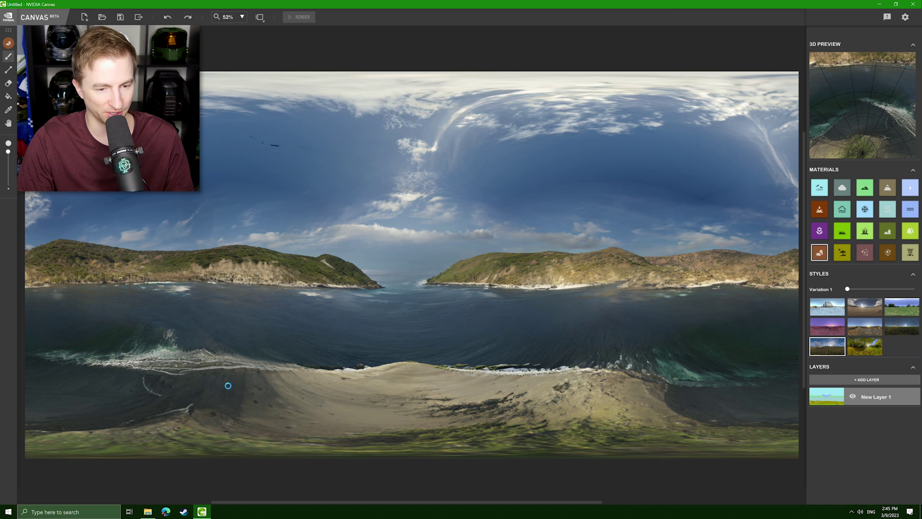
{"action": "left_click_drag", "start_coordinate": [228, 385], "coordinate": [39, 390]}
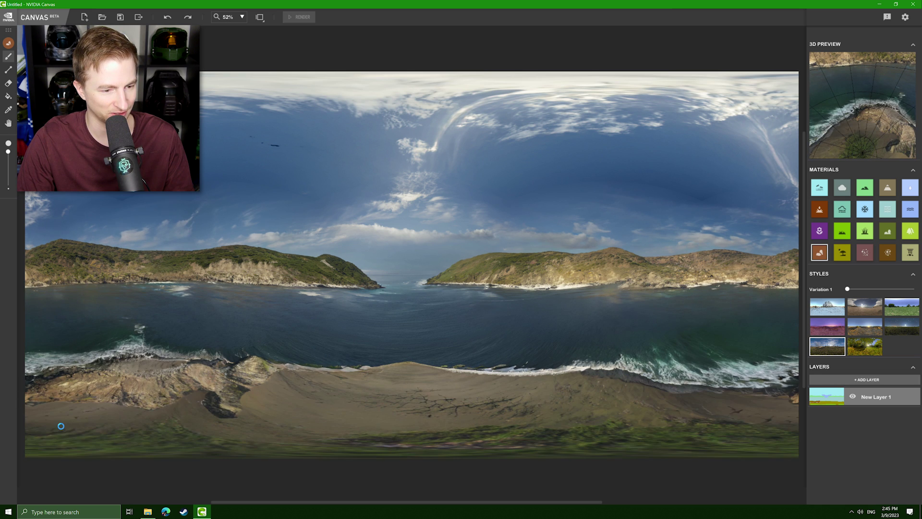
{"action": "mouse_move", "coordinate": [58, 426]}
{"action": "left_mouse_down"}
{"action": "mouse_move", "coordinate": [192, 430]}
{"action": "mouse_move", "coordinate": [70, 430]}
{"action": "mouse_move", "coordinate": [17, 384]}
{"action": "left_mouse_up"}
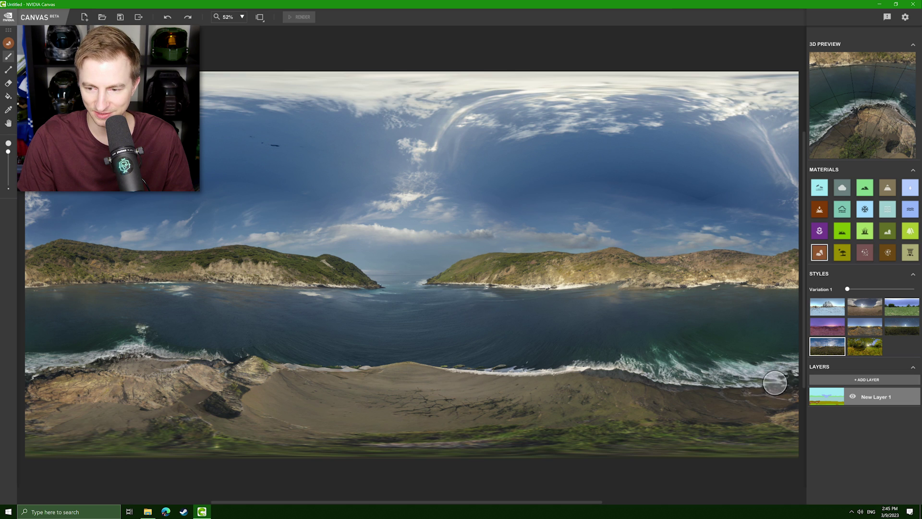
{"action": "mouse_move", "coordinate": [775, 383]}
{"action": "left_mouse_down"}
{"action": "mouse_move", "coordinate": [678, 418]}
{"action": "mouse_move", "coordinate": [745, 434]}
{"action": "mouse_move", "coordinate": [638, 381]}
{"action": "mouse_move", "coordinate": [659, 433]}
{"action": "left_mouse_up"}
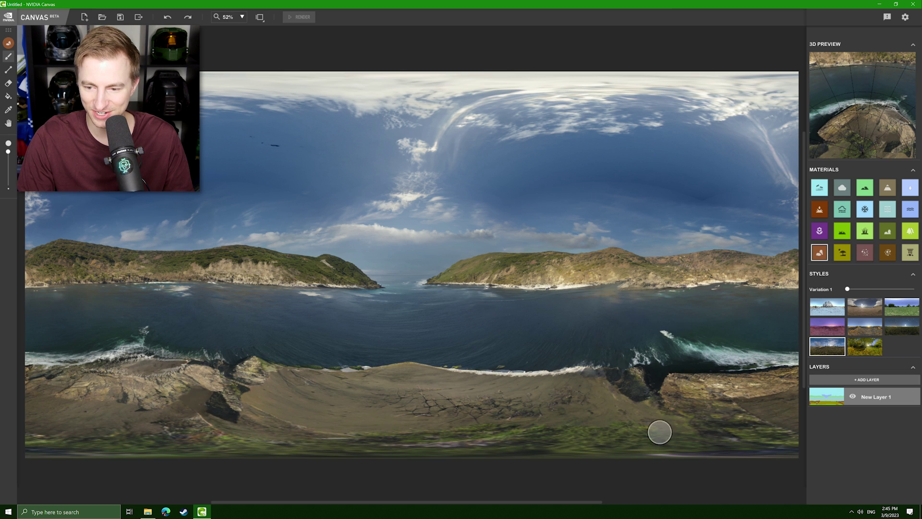
{"action": "key", "text": "bracketleft"}
{"action": "key", "text": "bracketleft"}
{"action": "key", "text": "bracketleft"}
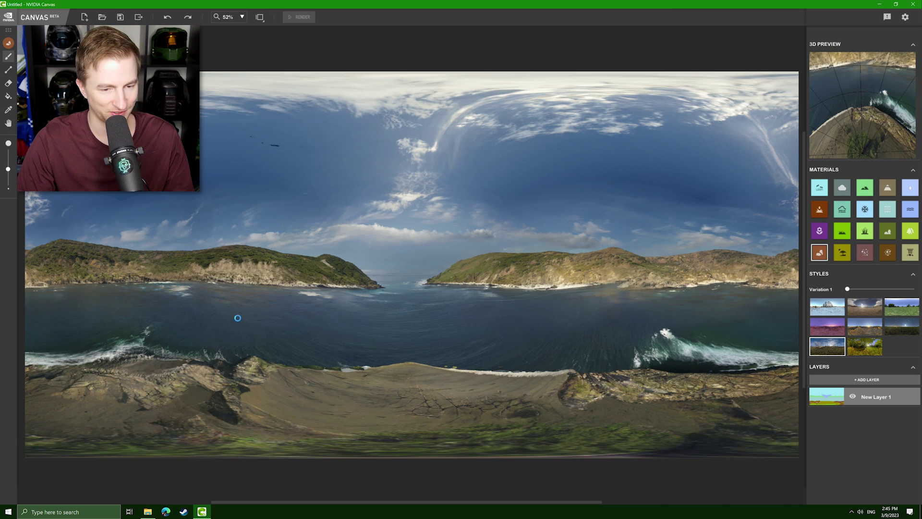
Paint a small rock in the water and build a bulky sea stack with outcrops on the right
{"action": "left_click_drag", "start_coordinate": [351, 338], "coordinate": [354, 339]}
{"action": "left_click", "coordinate": [341, 339]}
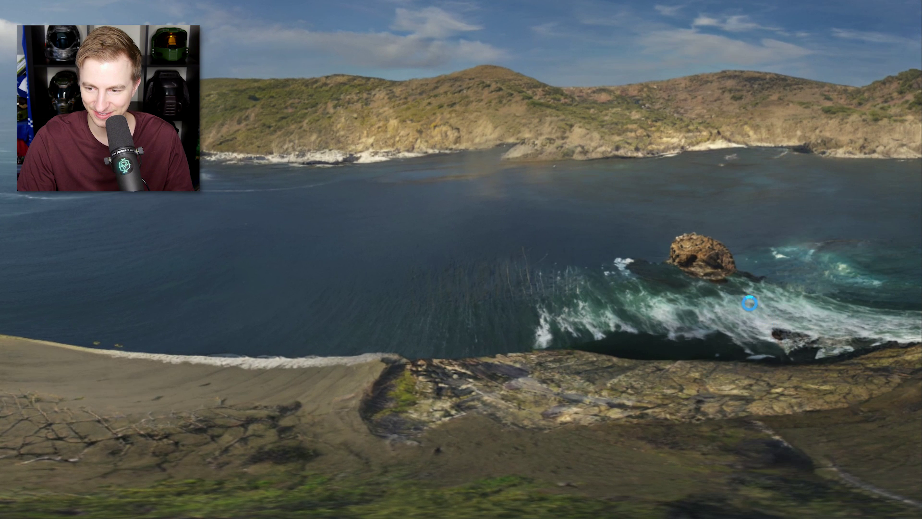
{"action": "left_click_drag", "start_coordinate": [716, 264], "coordinate": [755, 340]}
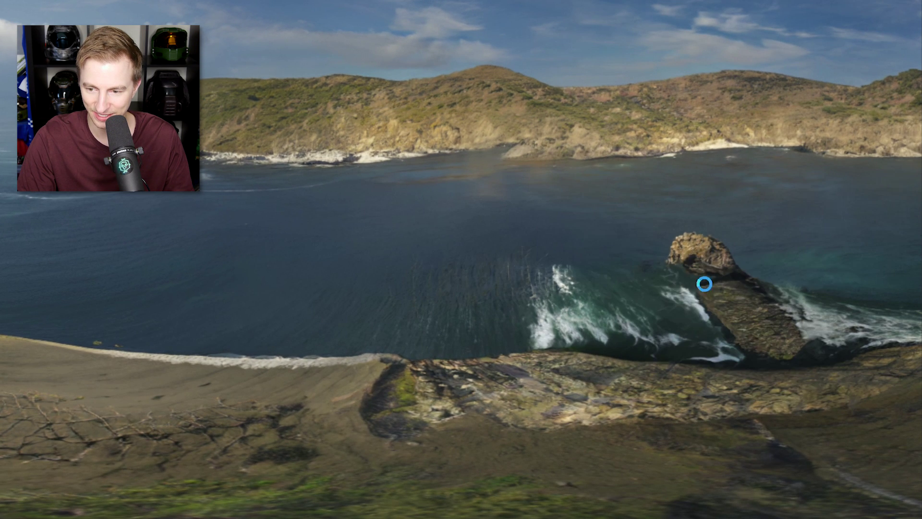
{"action": "left_click_drag", "start_coordinate": [724, 376], "coordinate": [693, 288]}
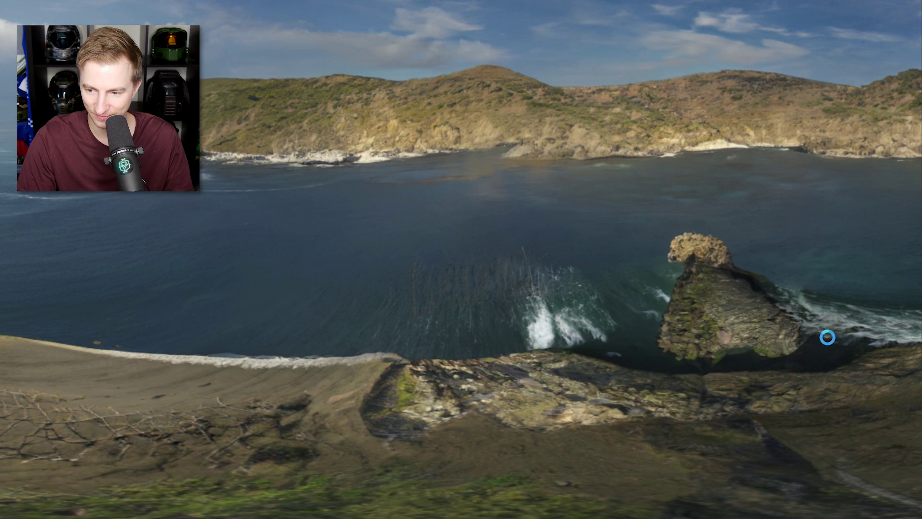
{"action": "left_click_drag", "start_coordinate": [826, 337], "coordinate": [778, 364]}
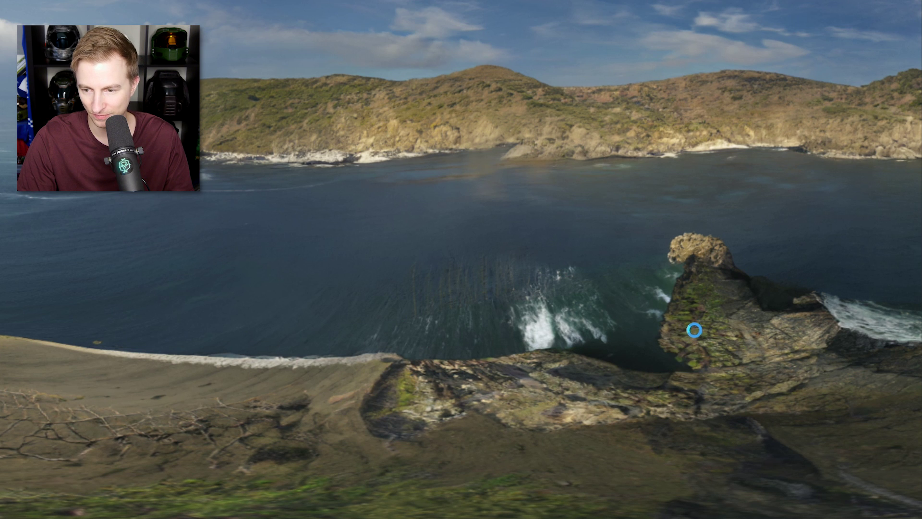
{"action": "left_click_drag", "start_coordinate": [693, 329], "coordinate": [670, 302]}
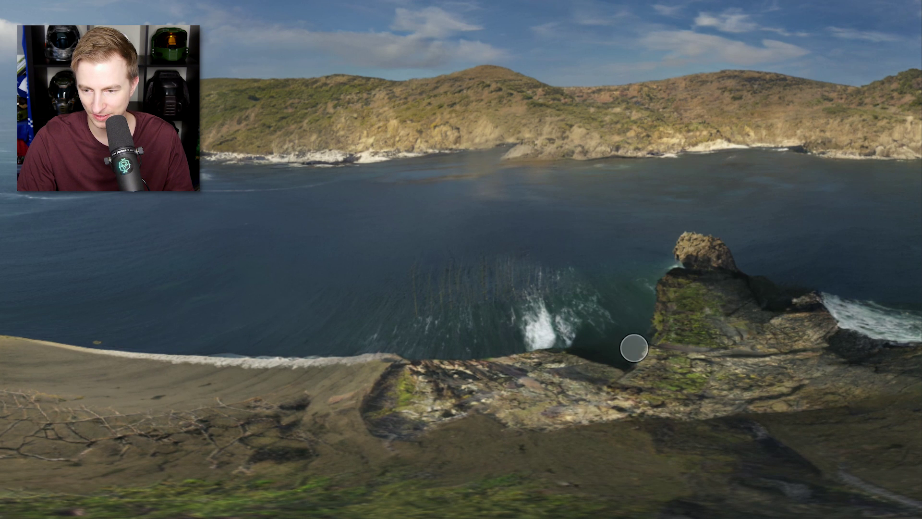
{"action": "left_click_drag", "start_coordinate": [599, 359], "coordinate": [495, 351]}
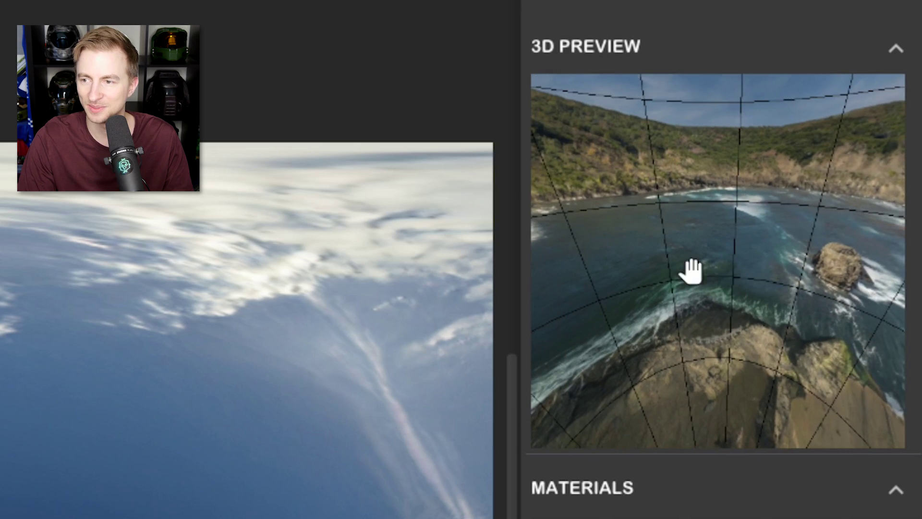
{"action": "mouse_move", "coordinate": [855, 107]}
{"action": "left_mouse_down"}
{"action": "mouse_move", "coordinate": [865, 106]}
{"action": "mouse_move", "coordinate": [839, 107]}
{"action": "left_mouse_up"}
Brush a large puffy cloud into the sky
{"action": "left_click_drag", "start_coordinate": [270, 146], "coordinate": [289, 141]}
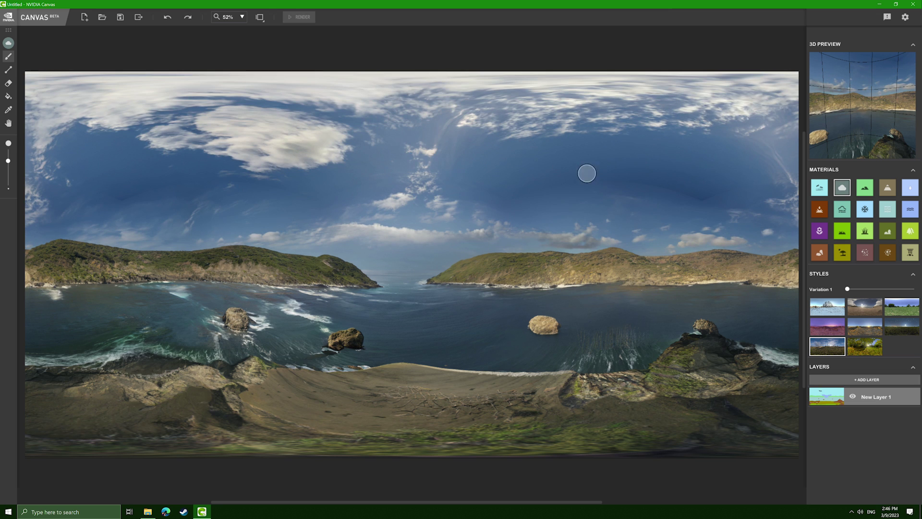